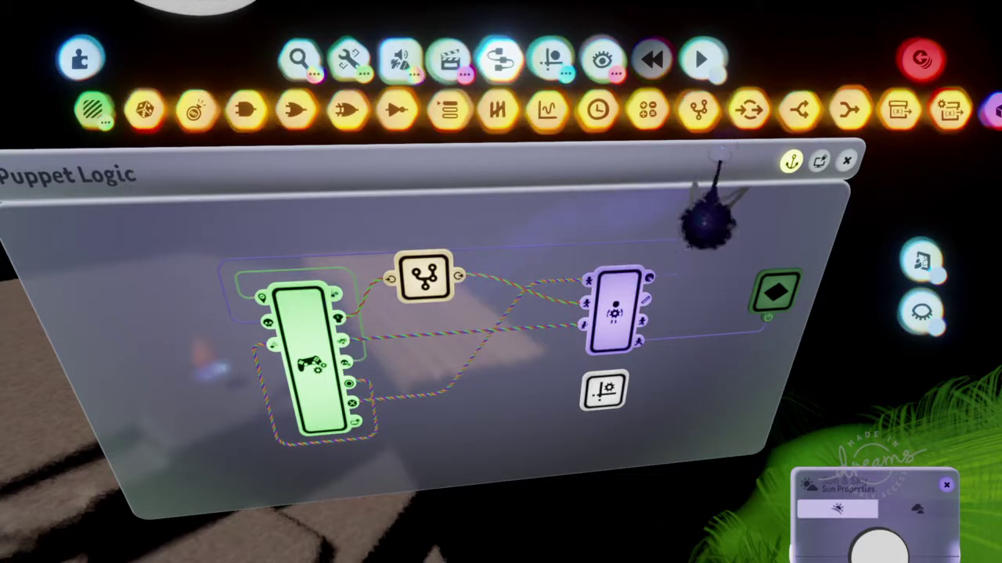
# Place a Node gadget above the Puppet Logic chip and wire the Controller Sensor's stick output to it.
pyautogui.click(749, 110)
pyautogui.click(501, 67)
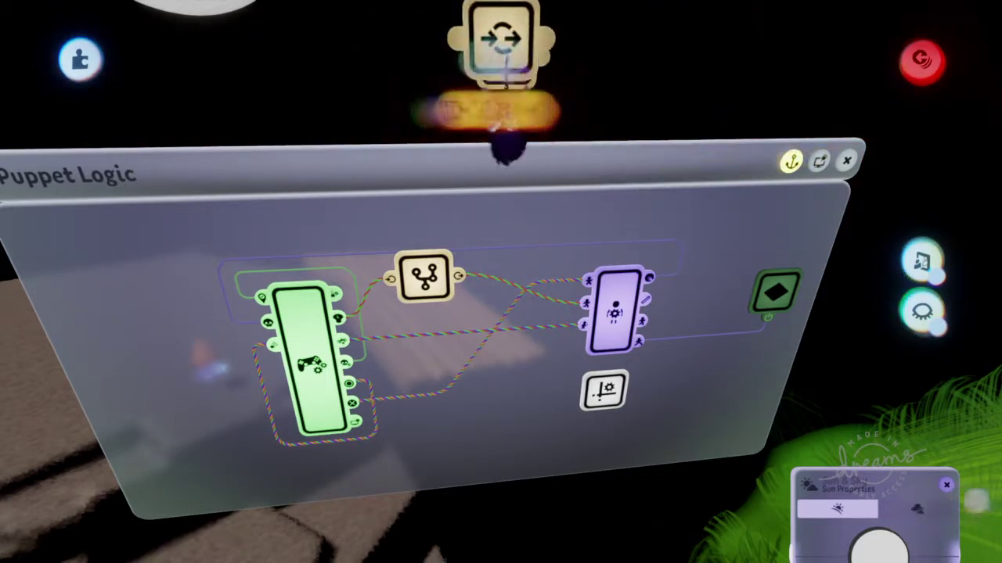
pyautogui.moveTo(339, 318); pyautogui.dragTo(404, 120)
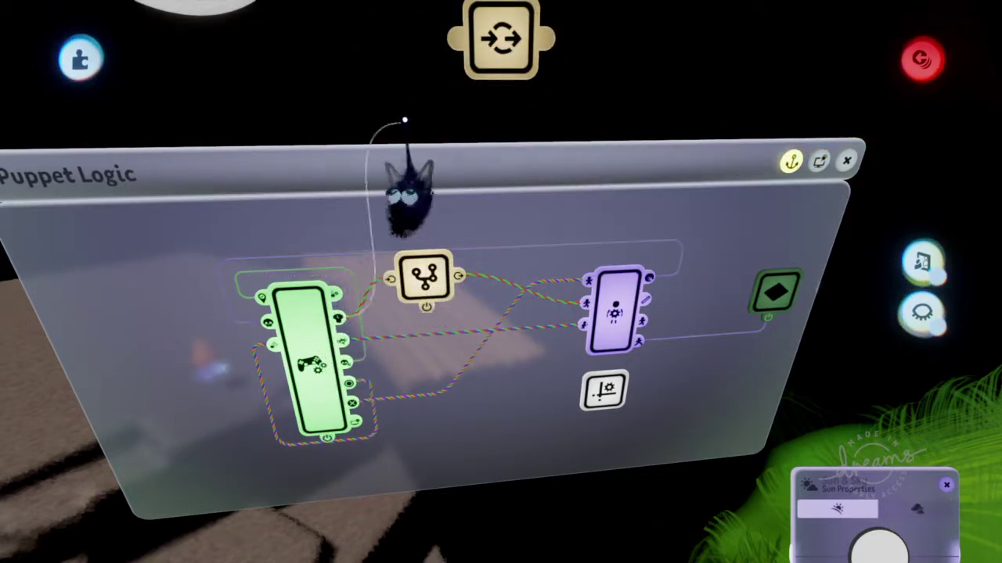
# Open the Controller Sensor's possession settings and choose the last Possession Mode option.
pyautogui.click(320, 376)
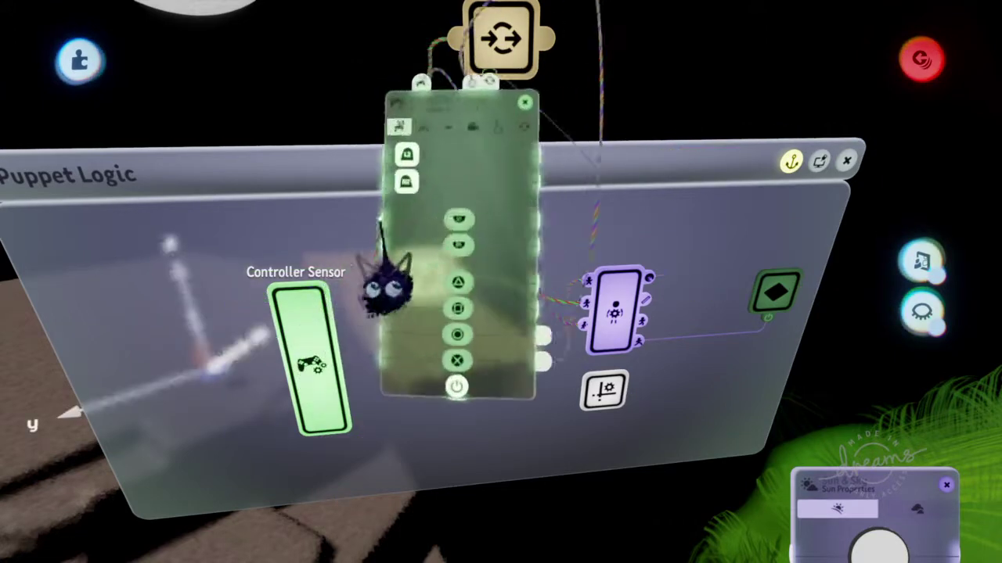
pyautogui.click(504, 117)
pyautogui.click(513, 163)
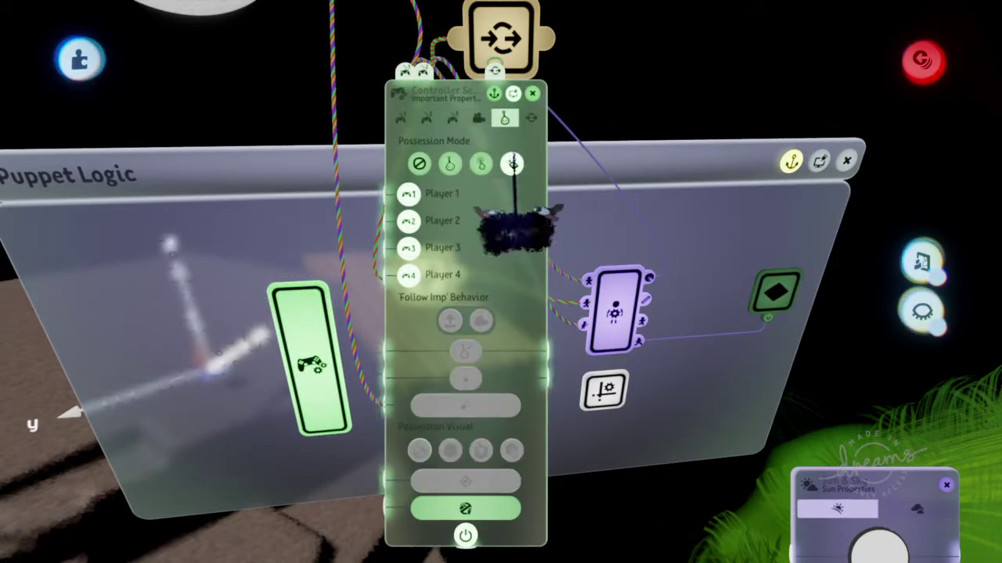
# Open the new Node's settings beside the Controller Sensor's settings and show the sensor's Controller I/O Page 3.
pyautogui.click(505, 56)
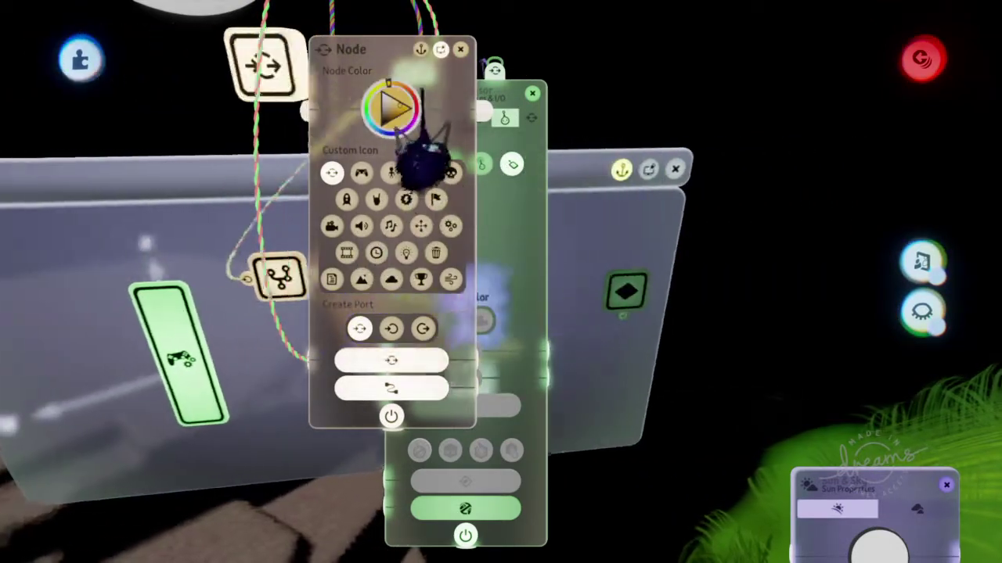
pyautogui.moveTo(391, 117); pyautogui.dragTo(804, 153)
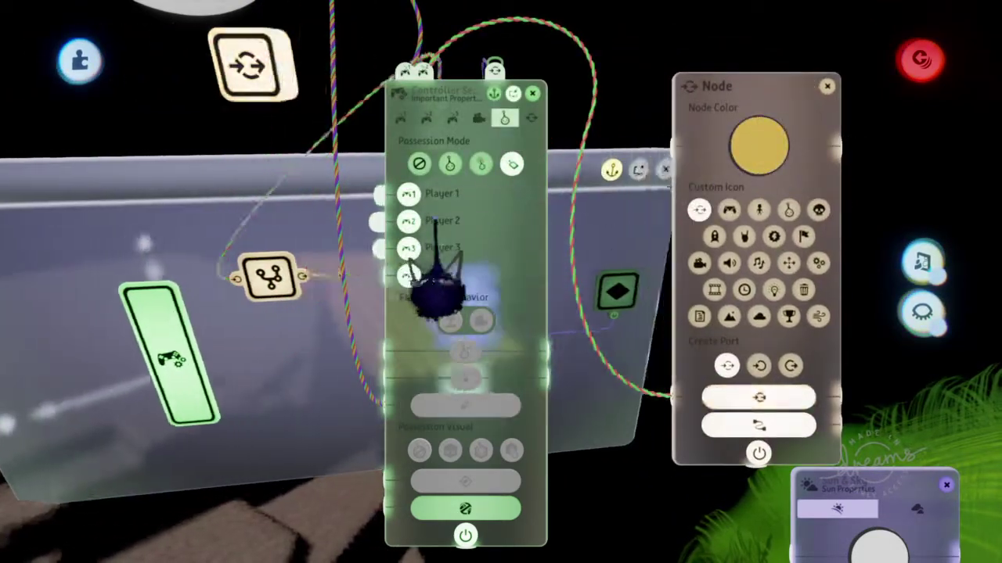
pyautogui.click(453, 117)
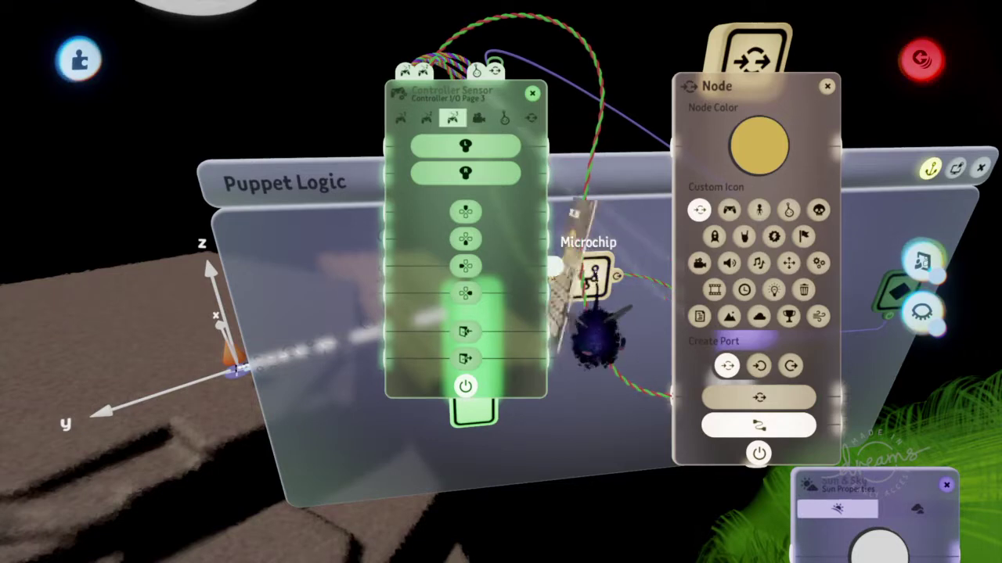
# Open the Microchip's canvas inside Puppet Logic and move the Controller Sensor's settings clear of it.
pyautogui.click(597, 335)
pyautogui.press('Escape')
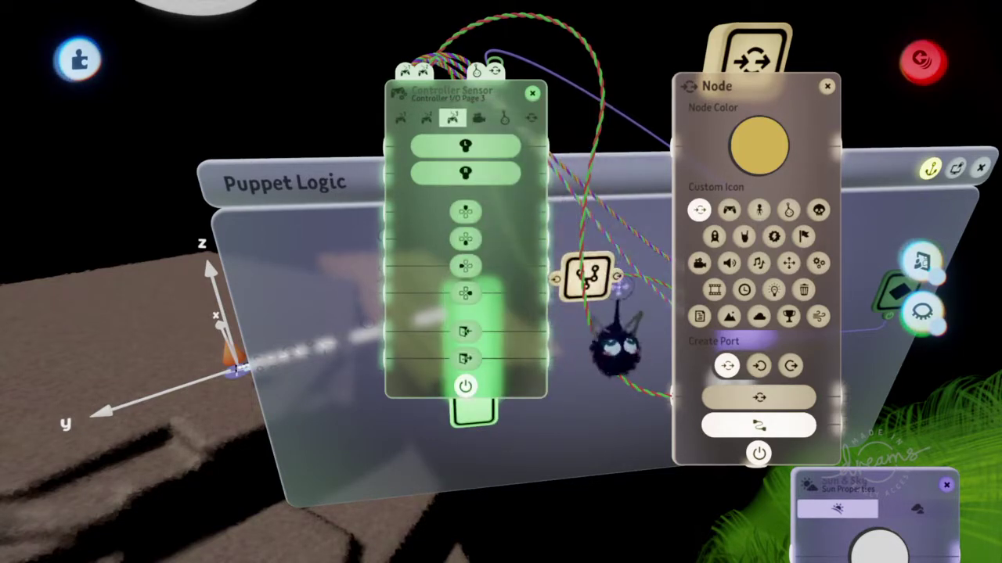
pyautogui.click(601, 327)
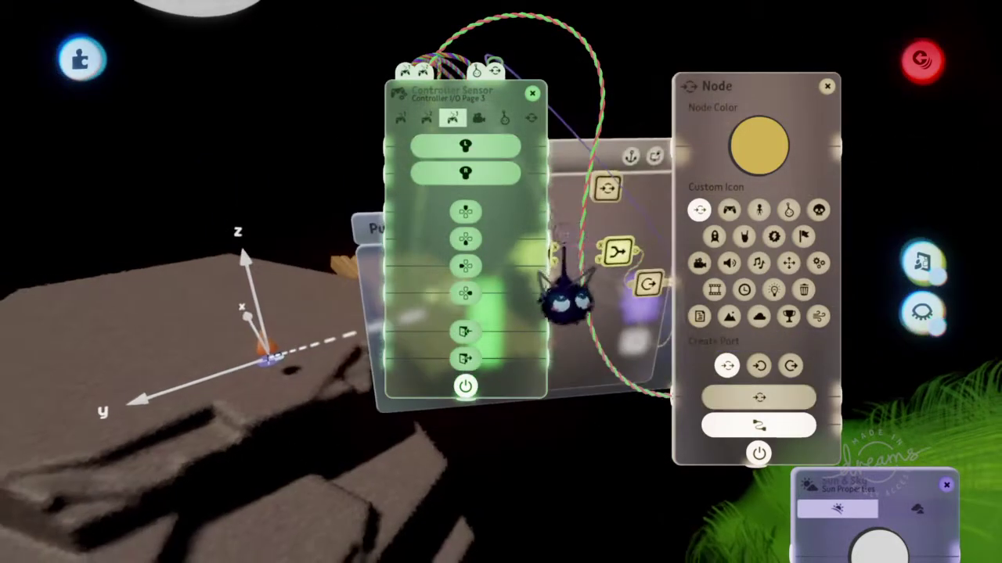
pyautogui.moveTo(464, 169); pyautogui.dragTo(144, 348)
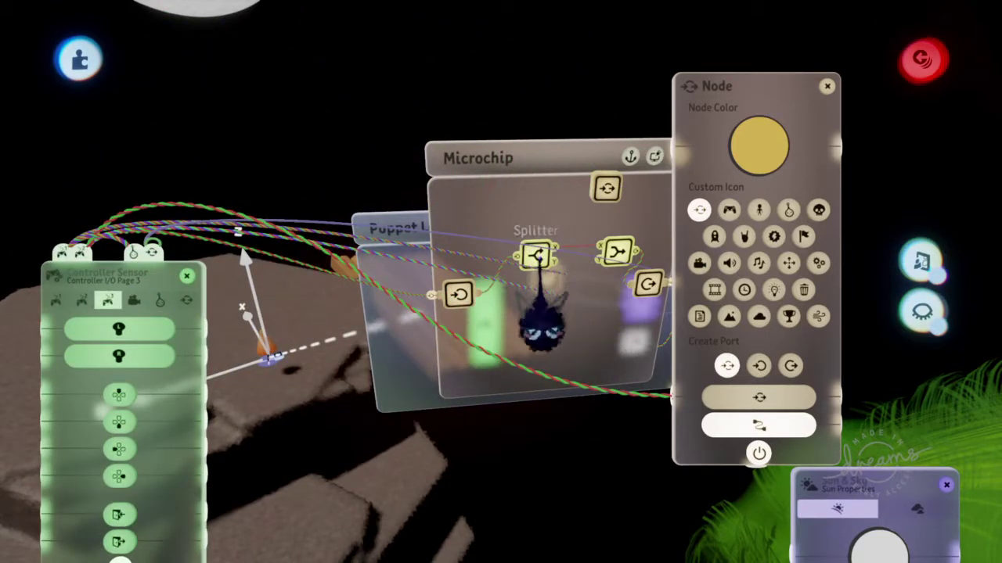
# Examine the Splitter's and Combiner's X and Y ports, and place both gadgets' settings beside the Microchip.
pyautogui.click(537, 256)
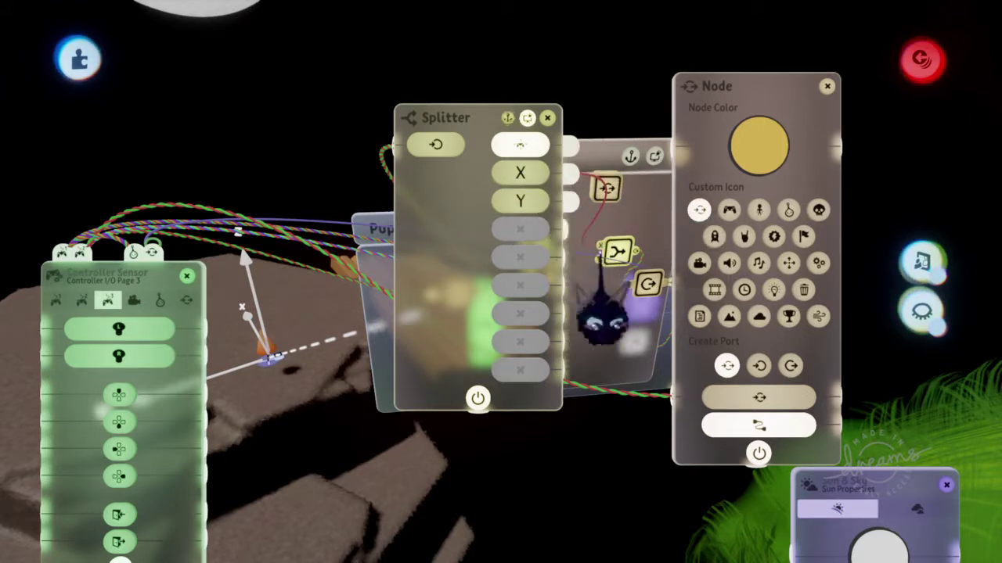
pyautogui.click(616, 252)
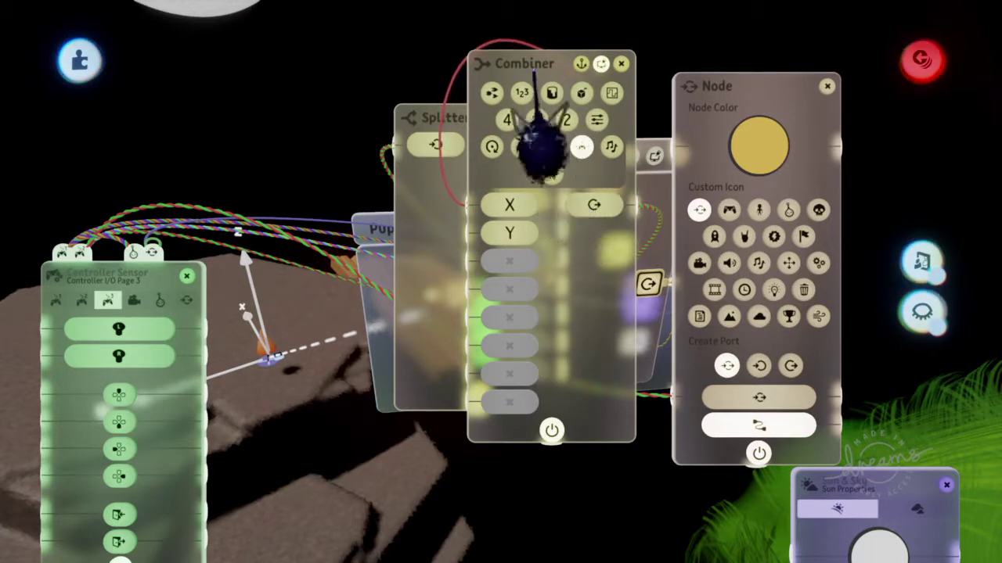
pyautogui.moveTo(548, 137); pyautogui.dragTo(744, 153)
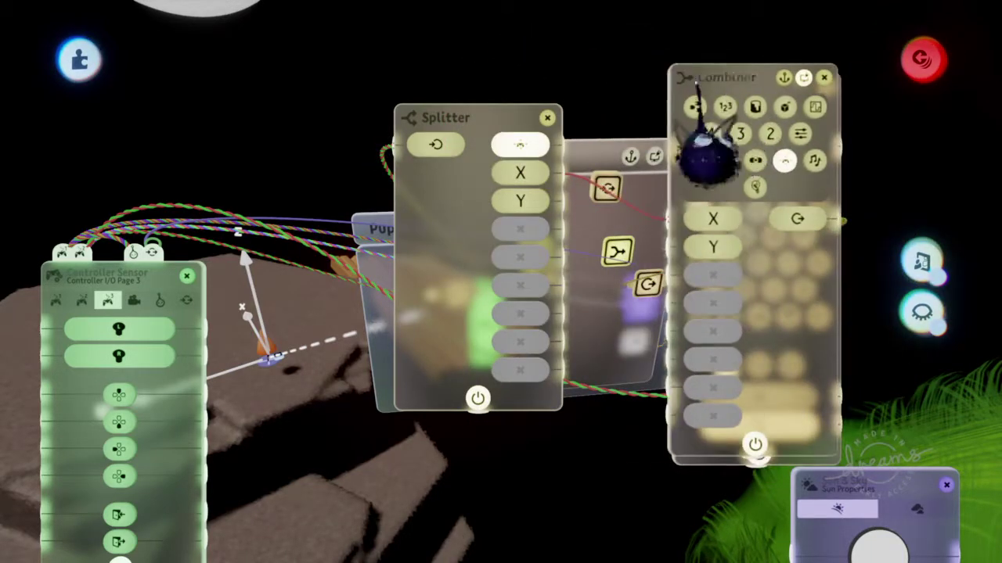
pyautogui.moveTo(611, 96)
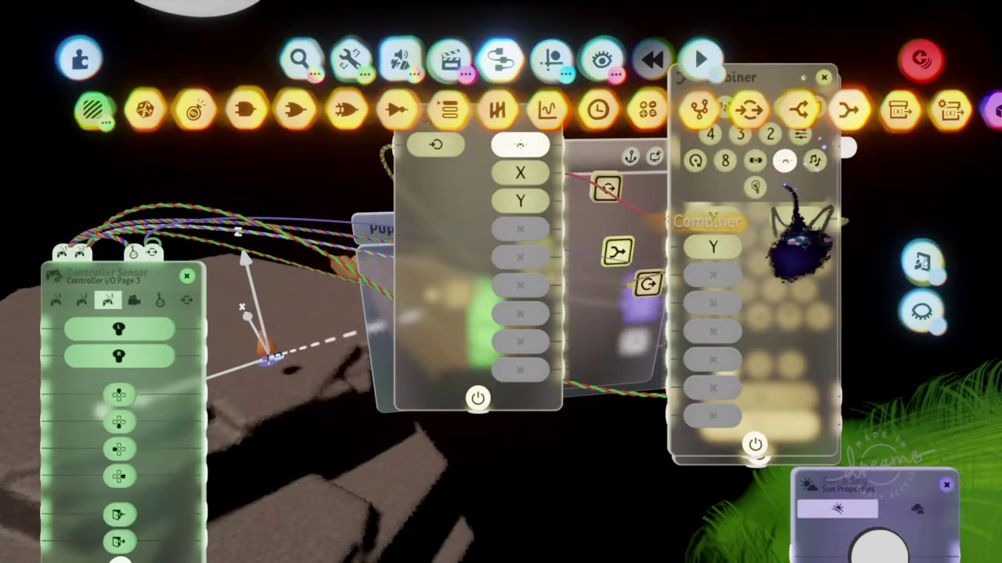
pyautogui.press('Escape')
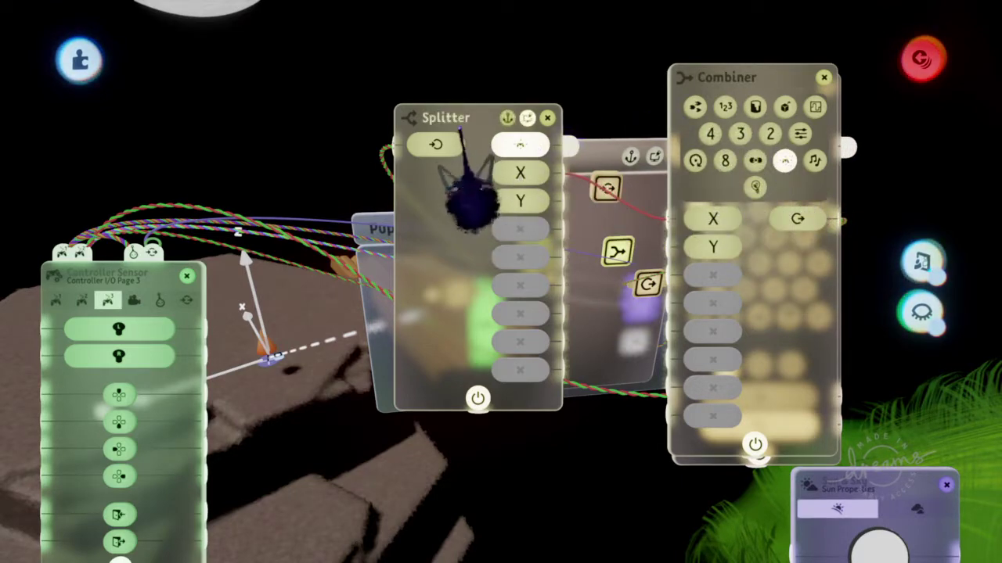
pyautogui.moveTo(475, 179); pyautogui.dragTo(742, 188)
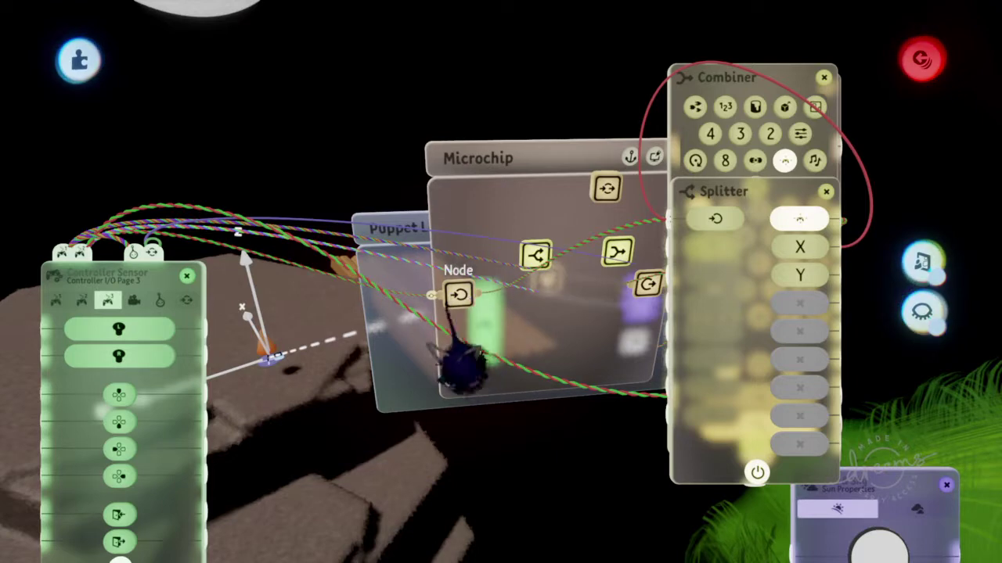
# Give the Microchip's input Node the game controller icon and close the Microchip's canvas.
pyautogui.click(458, 295)
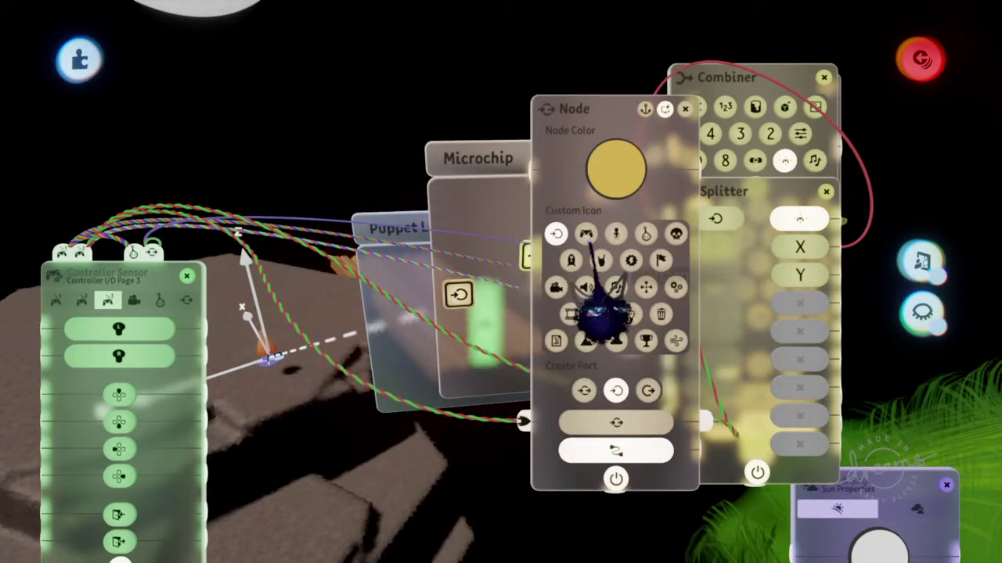
pyautogui.click(586, 234)
pyautogui.click(685, 109)
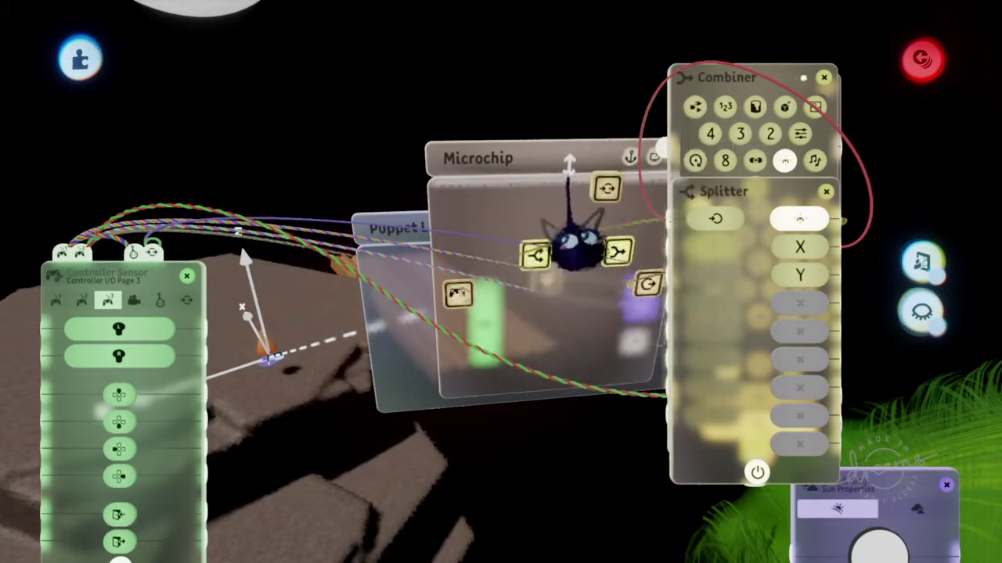
pyautogui.moveTo(561, 161); pyautogui.dragTo(427, 117)
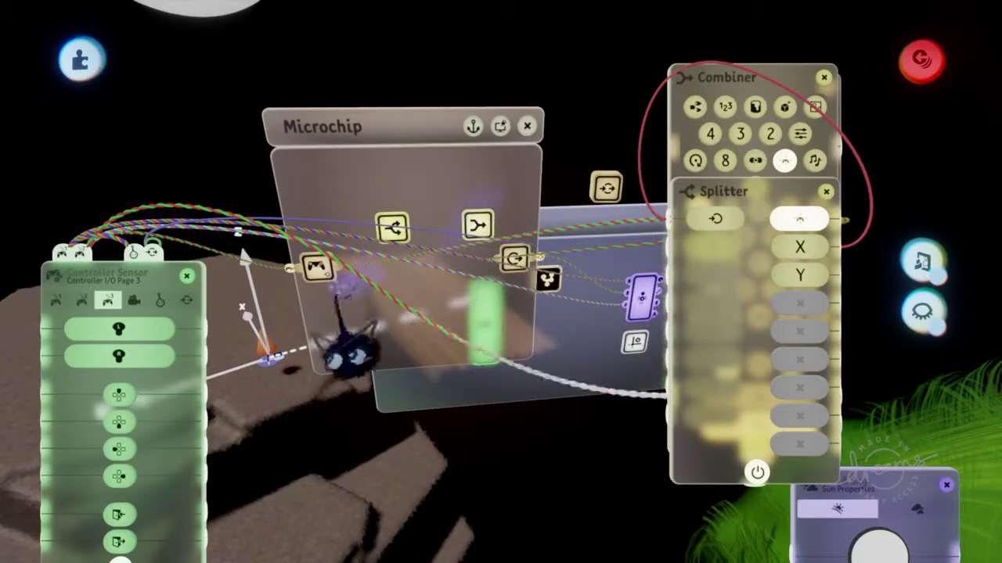
pyautogui.click(527, 126)
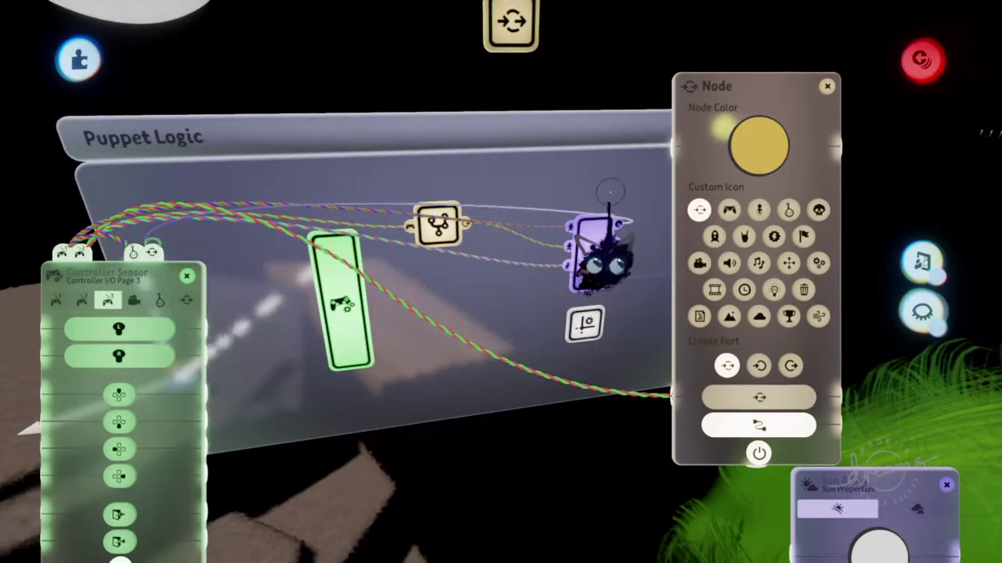
# Check the Microchip's general settings, reopen its canvas and examine the output Node's Output Port option.
pyautogui.click(460, 302)
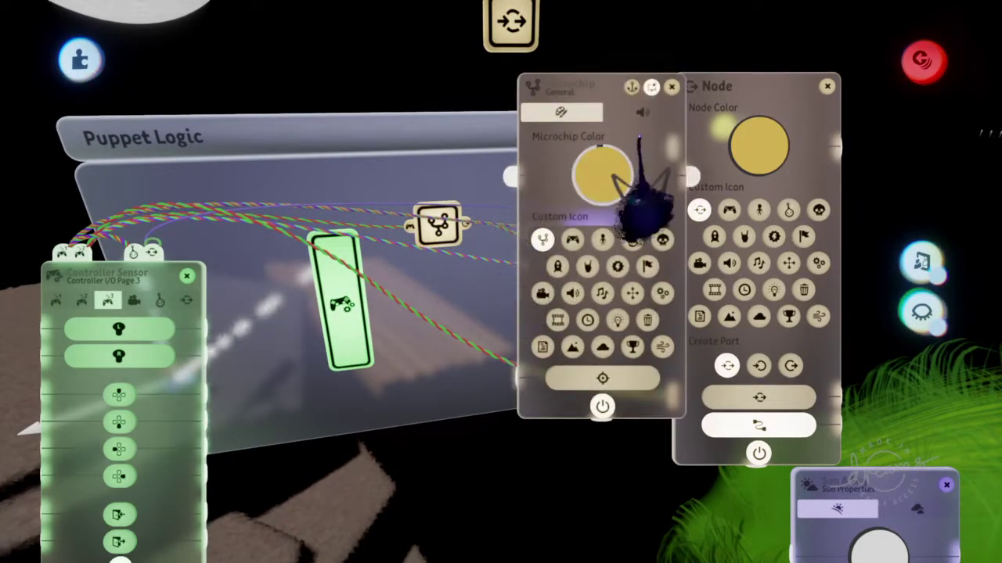
pyautogui.click(671, 87)
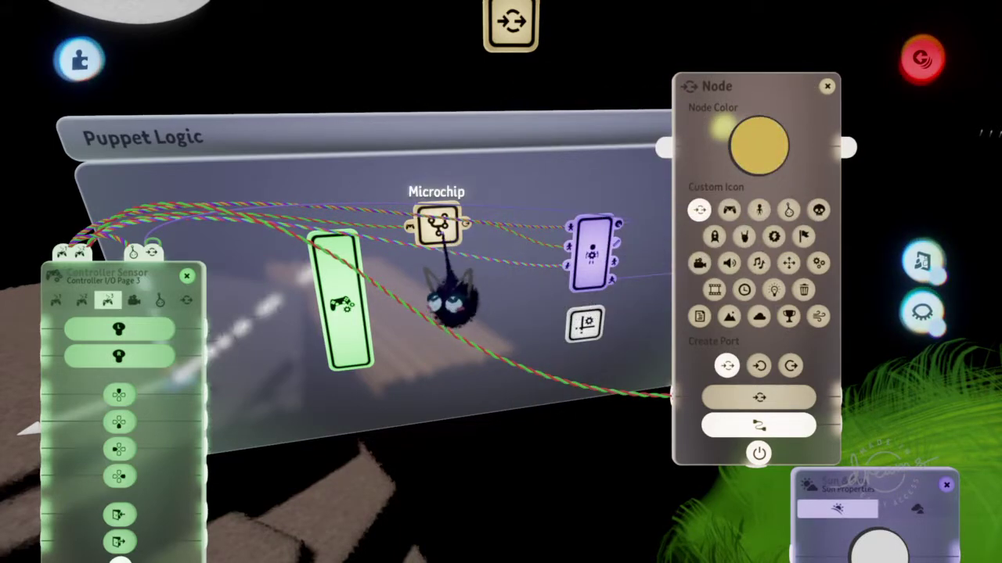
pyautogui.click(443, 234)
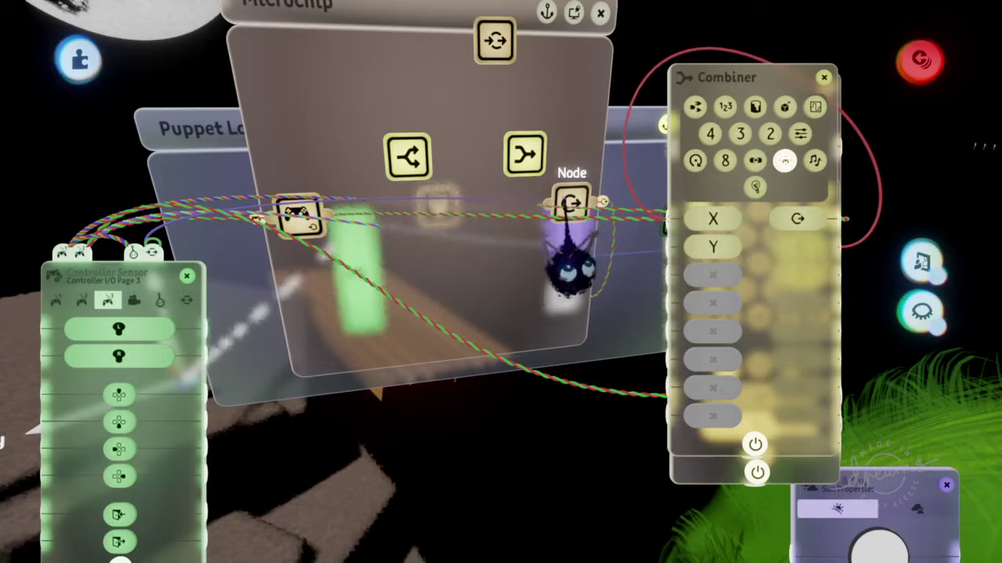
pyautogui.click(571, 203)
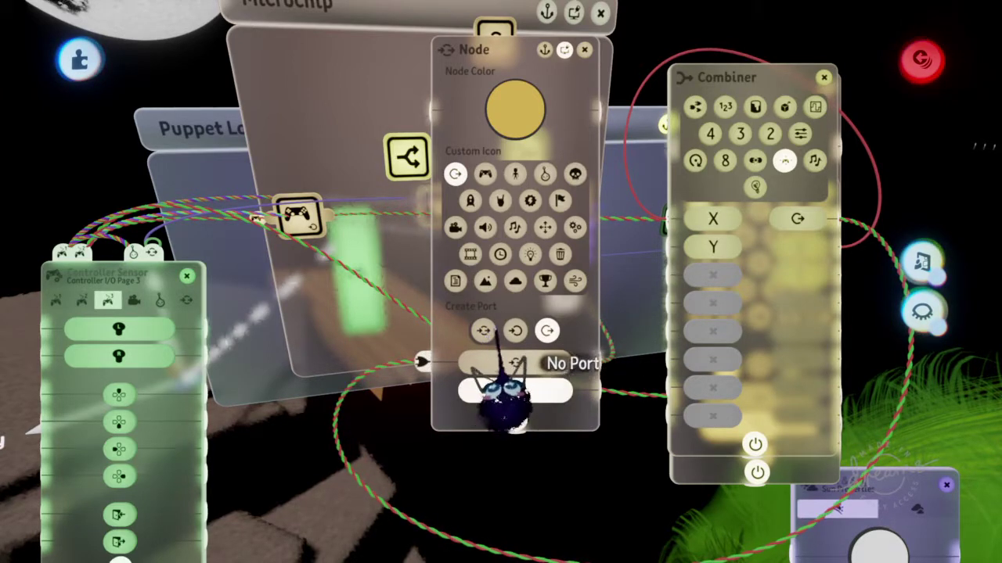
pyautogui.click(546, 330)
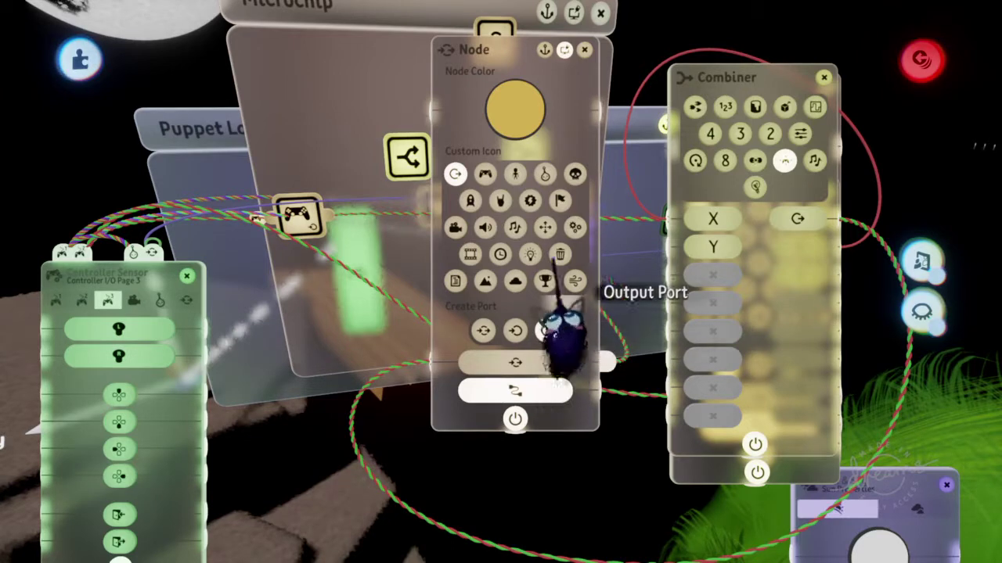
pyautogui.click(584, 49)
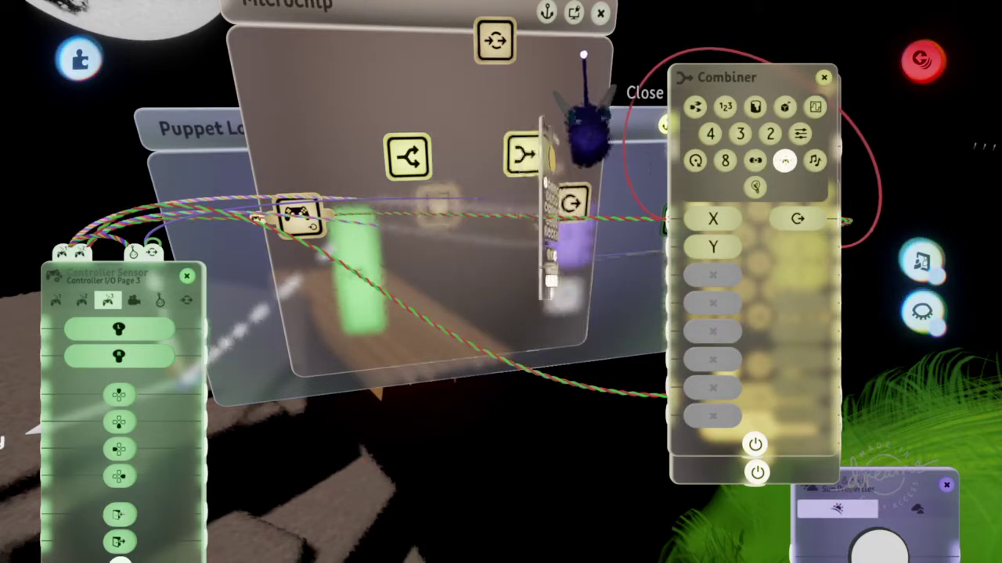
# Close the settings of the Combiner, the upper Node and the Splitter.
pyautogui.click(824, 78)
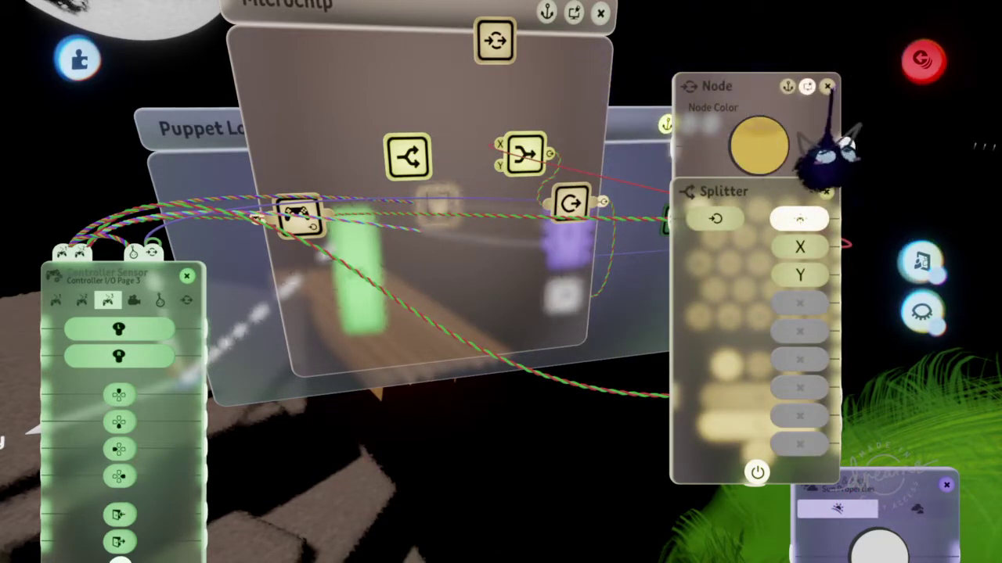
pyautogui.click(828, 86)
pyautogui.click(824, 191)
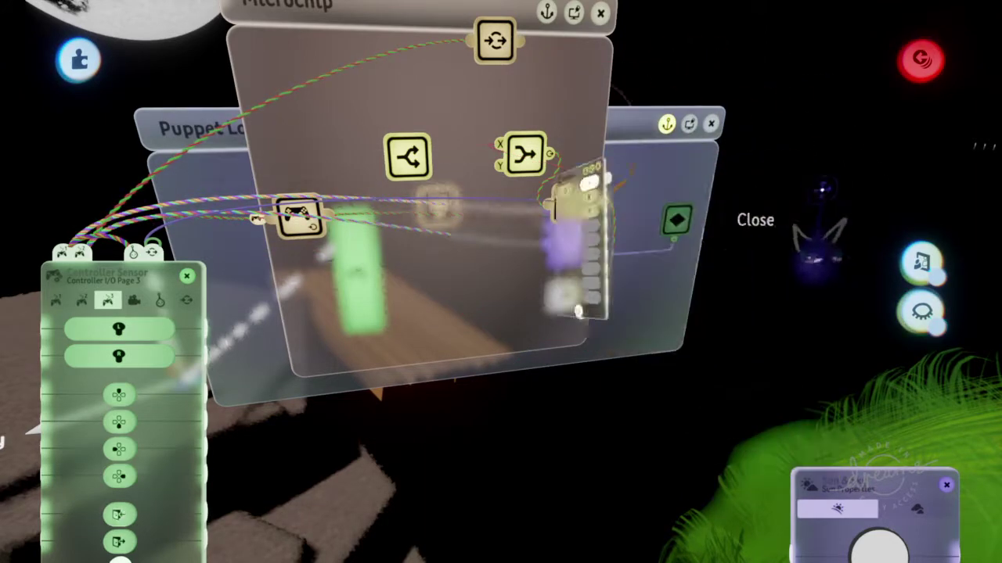
# Examine the Combiner's ports and the output Node's wiring options, and close the Microchip's canvas.
pyautogui.click(524, 155)
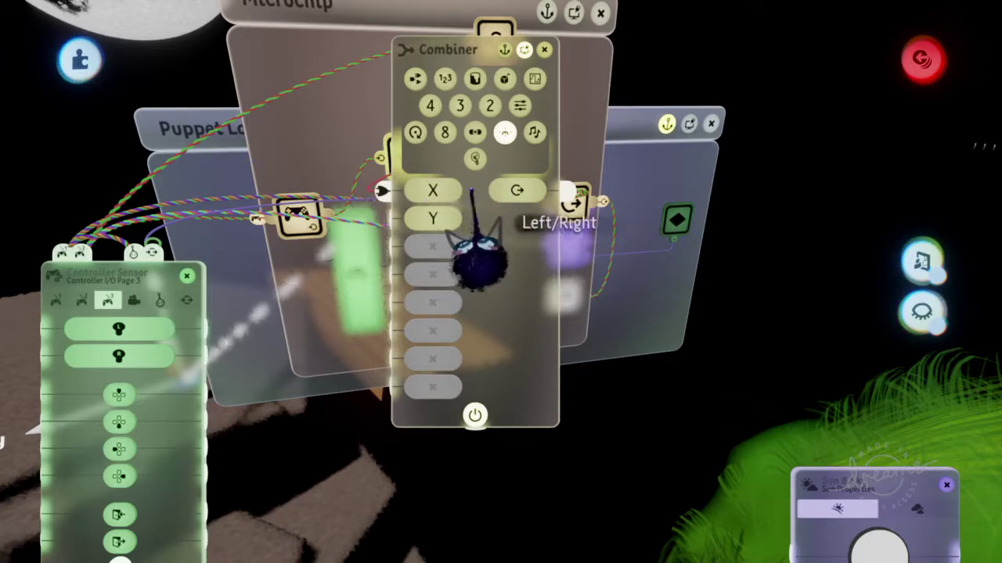
pyautogui.click(544, 49)
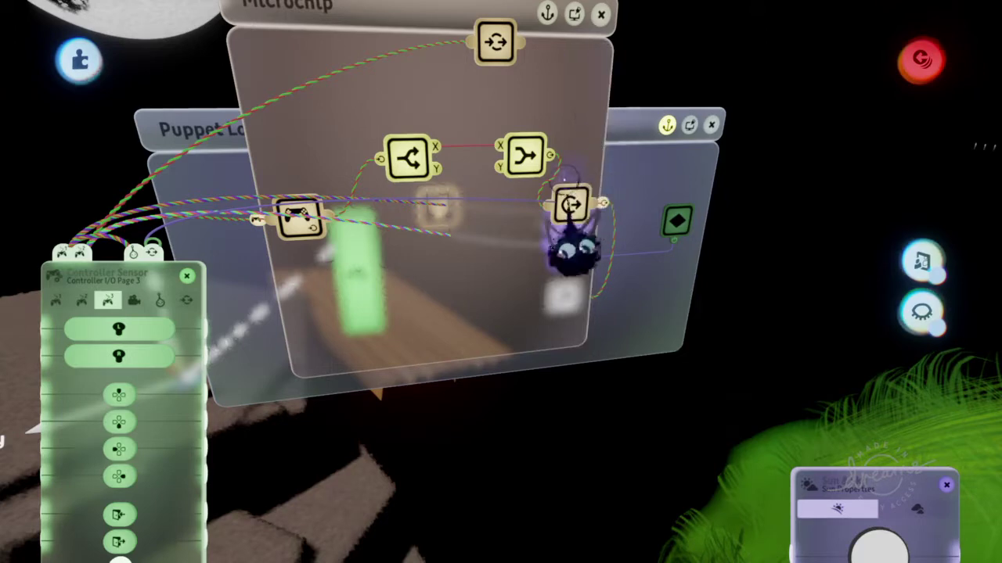
pyautogui.click(574, 205)
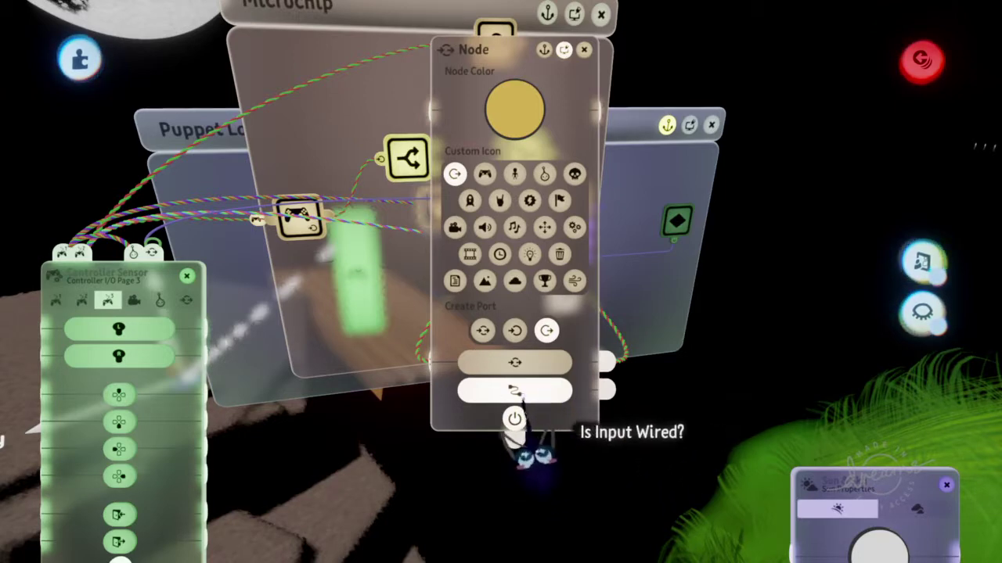
pyautogui.click(584, 49)
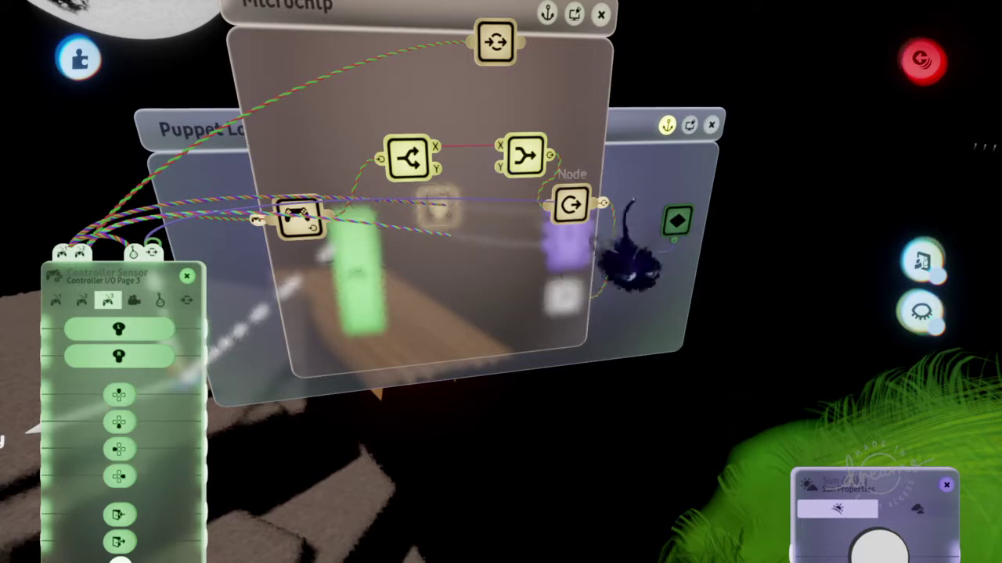
pyautogui.click(601, 14)
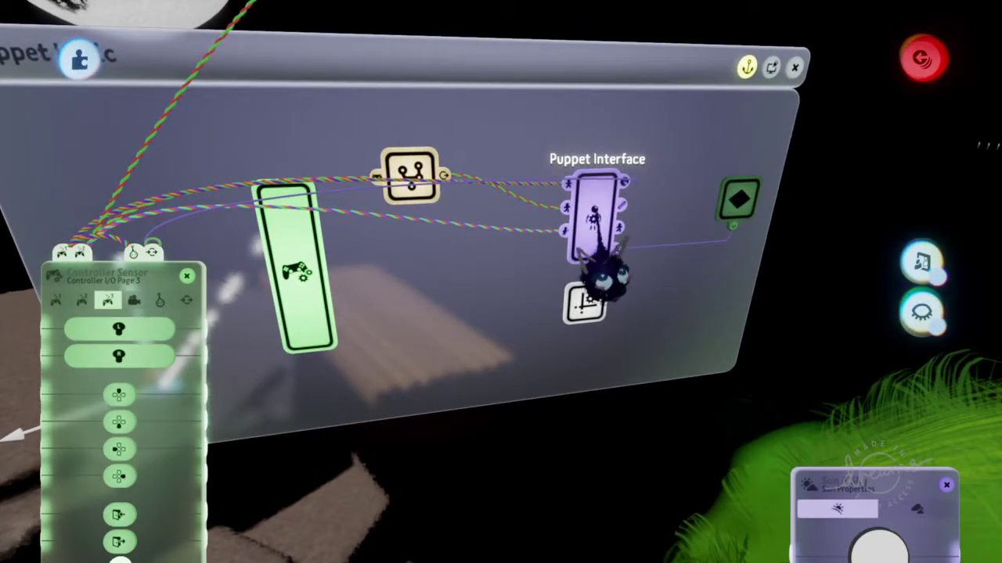
# Open the Puppet Interface's input settings and place them beside the gadget to examine its wired inputs.
pyautogui.click(594, 235)
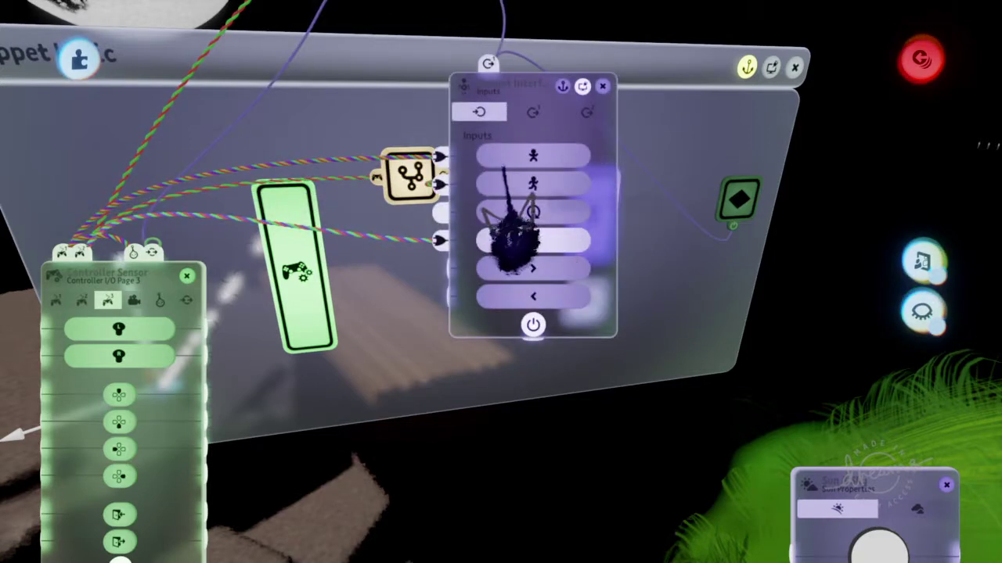
pyautogui.moveTo(510, 157); pyautogui.dragTo(711, 176)
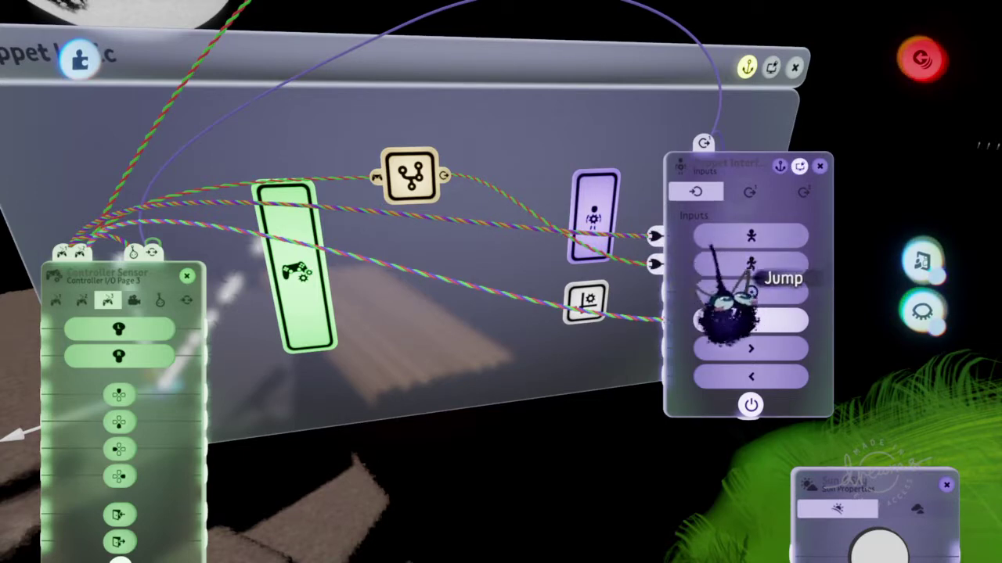
# Move the Controller Sensor's settings higher beside the gadget so its complete list of outputs can be seen.
pyautogui.click(731, 320)
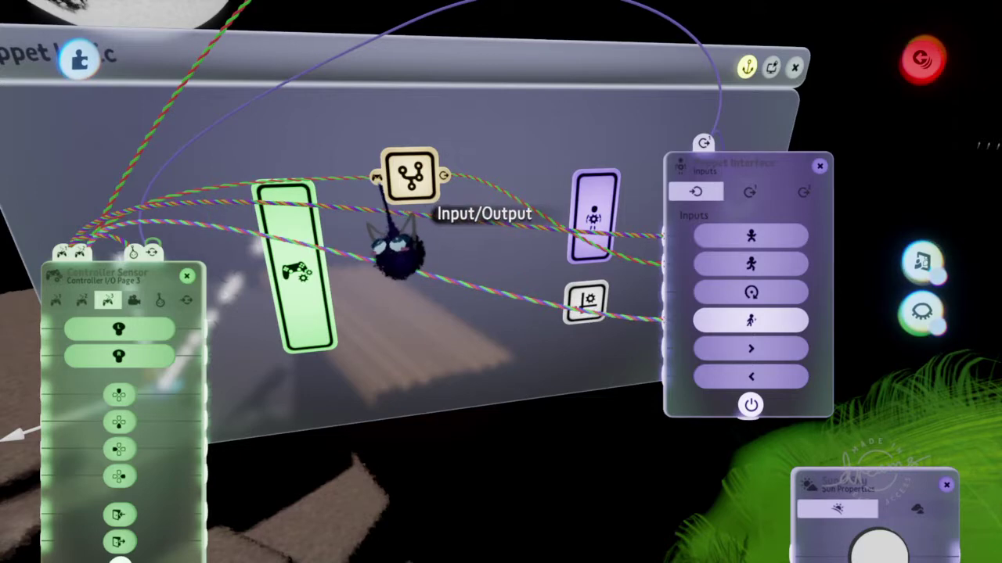
pyautogui.moveTo(133, 368); pyautogui.dragTo(157, 190)
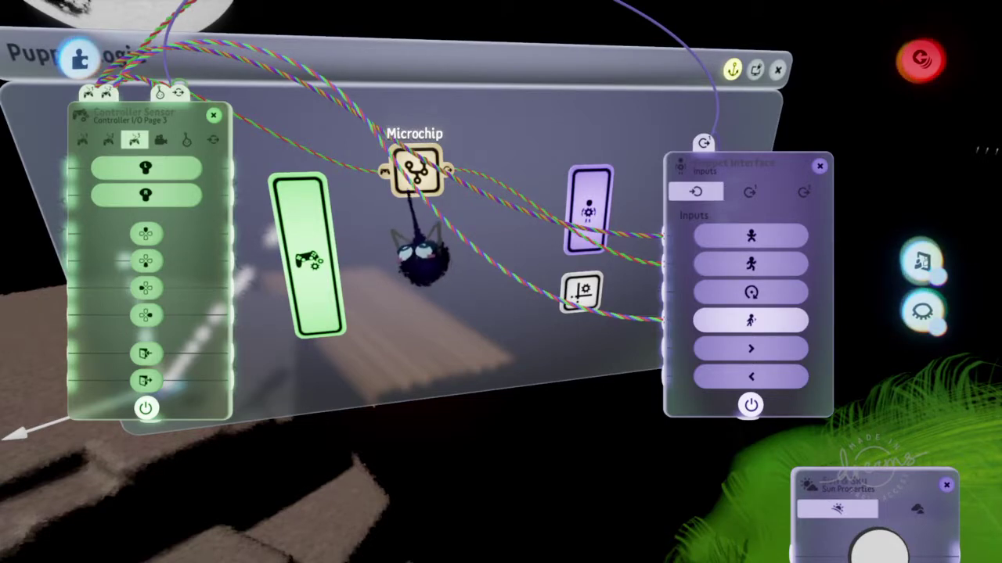
# Open the list of logic gadgets and read through every page of the Exclusive Gate guide.
pyautogui.press('s')
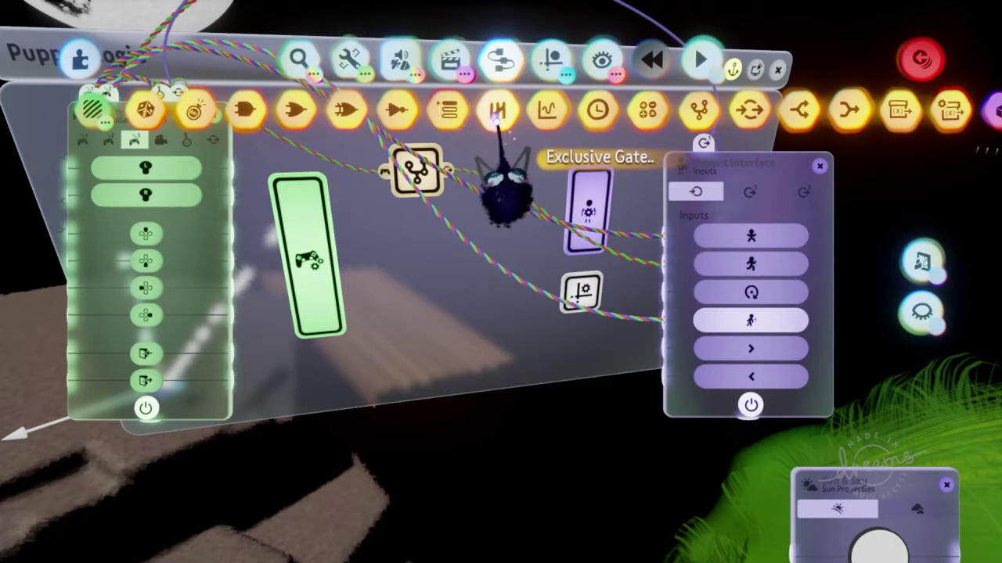
pyautogui.moveTo(495, 113)
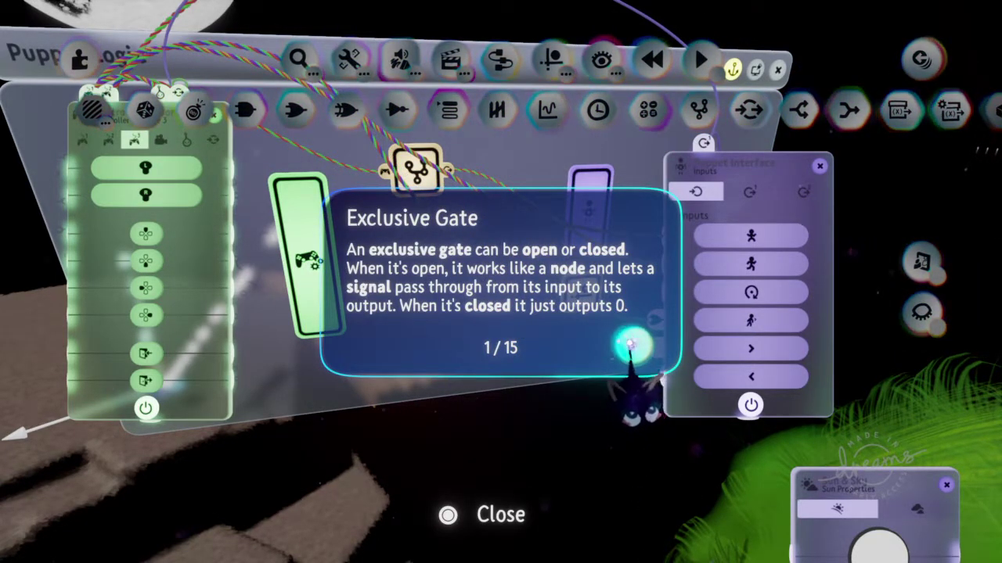
pyautogui.click(633, 346)
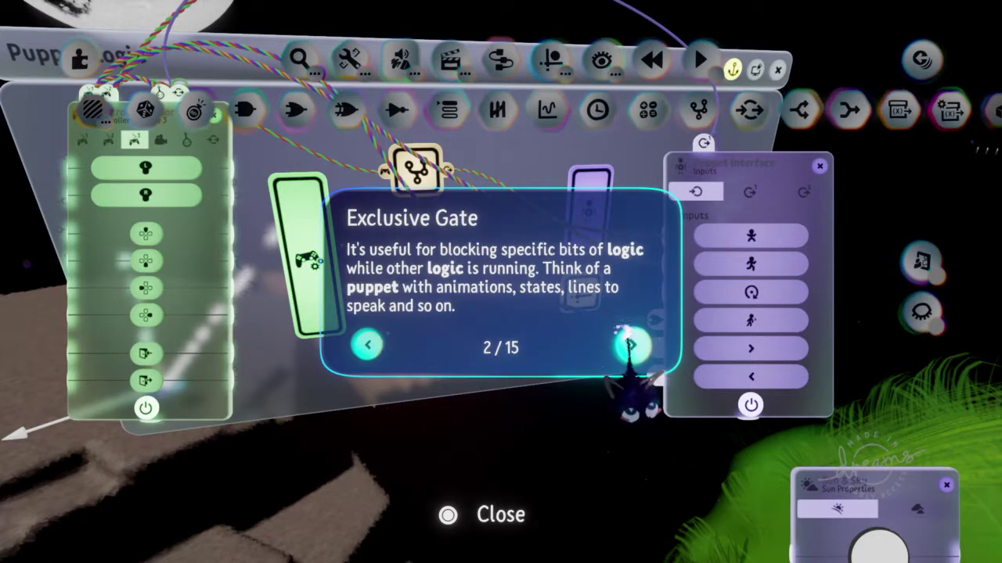
pyautogui.click(631, 346)
pyautogui.click(629, 346)
pyautogui.click(631, 345)
pyautogui.click(630, 344)
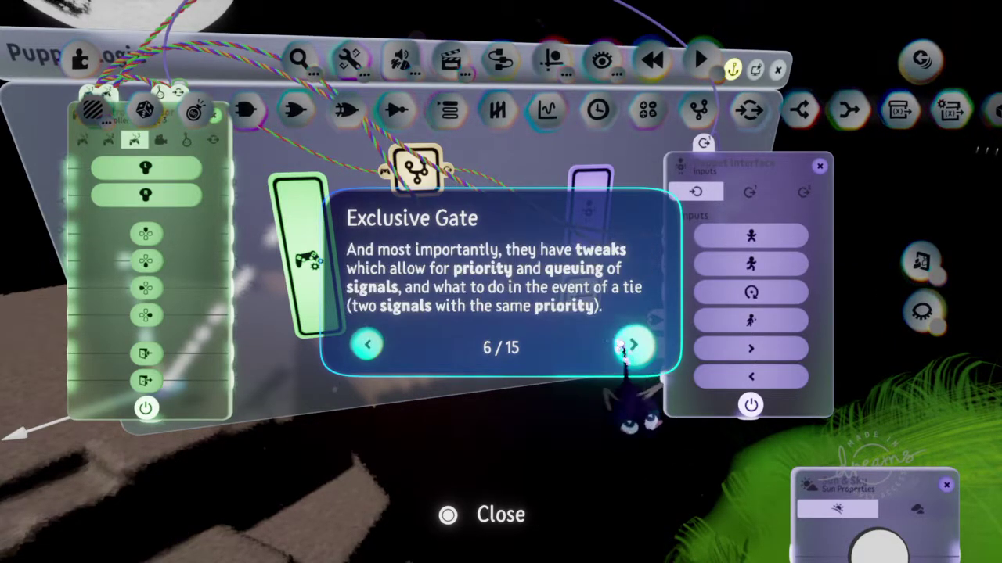
pyautogui.click(632, 343)
pyautogui.click(632, 342)
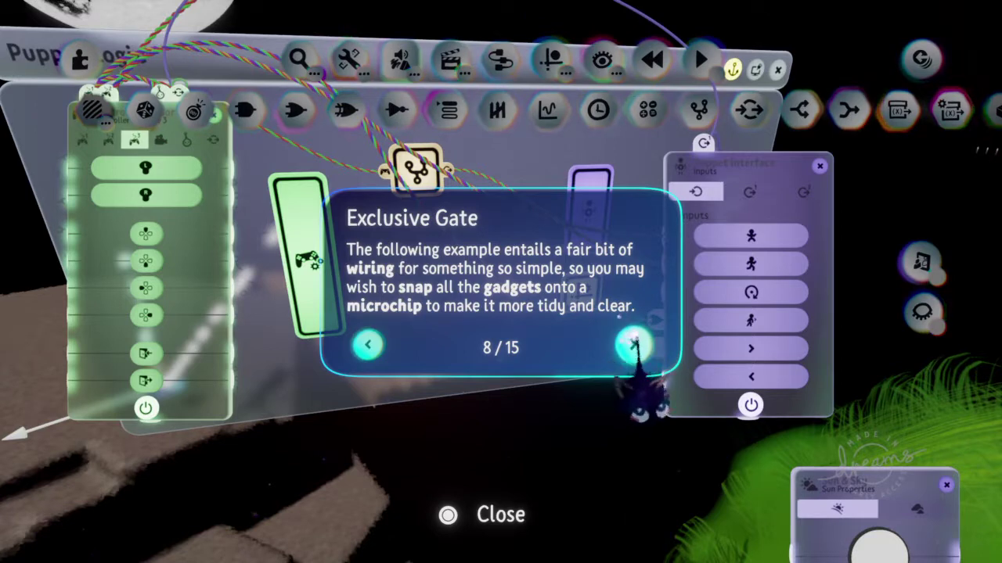
pyautogui.click(634, 345)
pyautogui.click(634, 346)
pyautogui.click(634, 347)
pyautogui.click(635, 348)
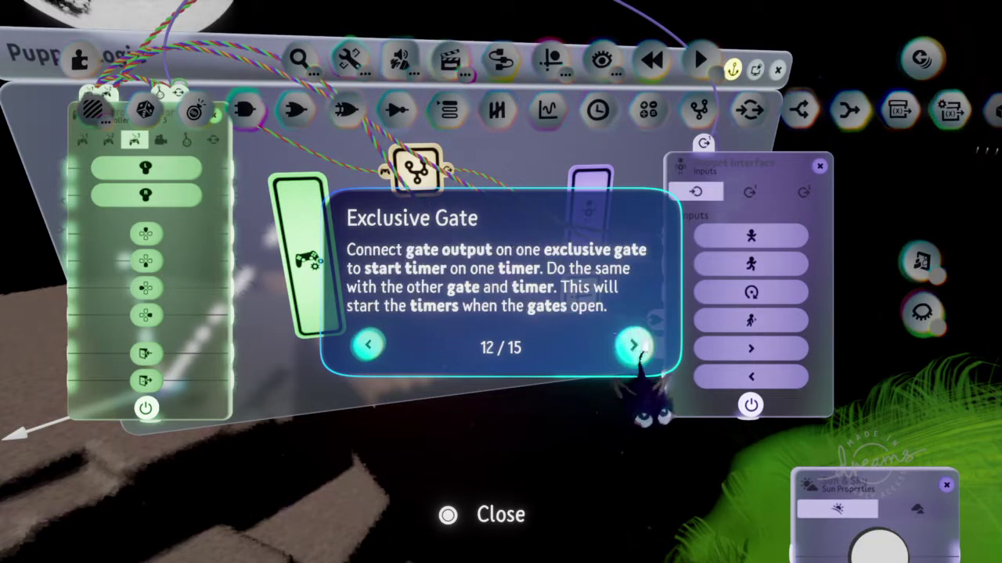
pyautogui.click(631, 344)
pyautogui.click(633, 343)
pyautogui.click(634, 342)
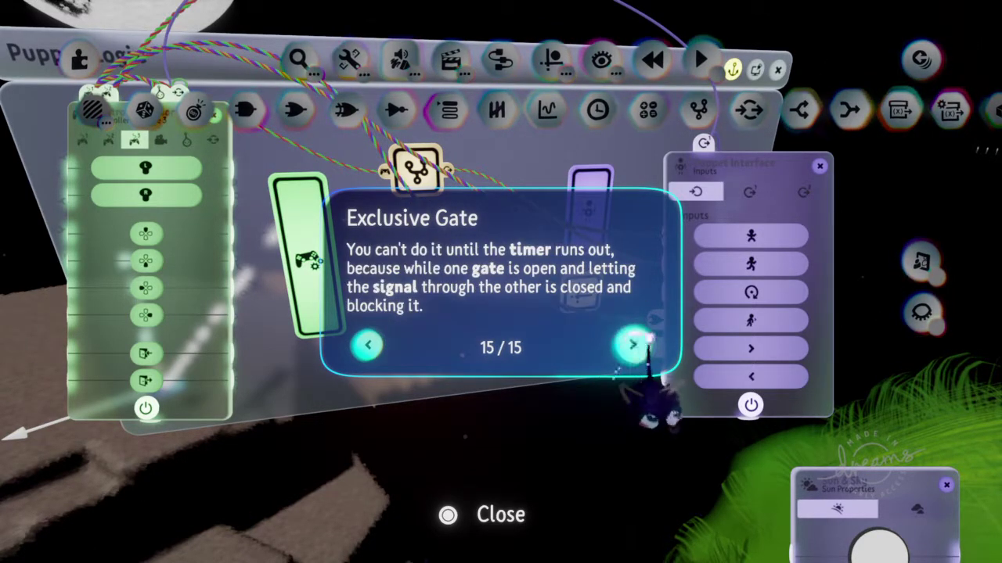
pyautogui.click(634, 344)
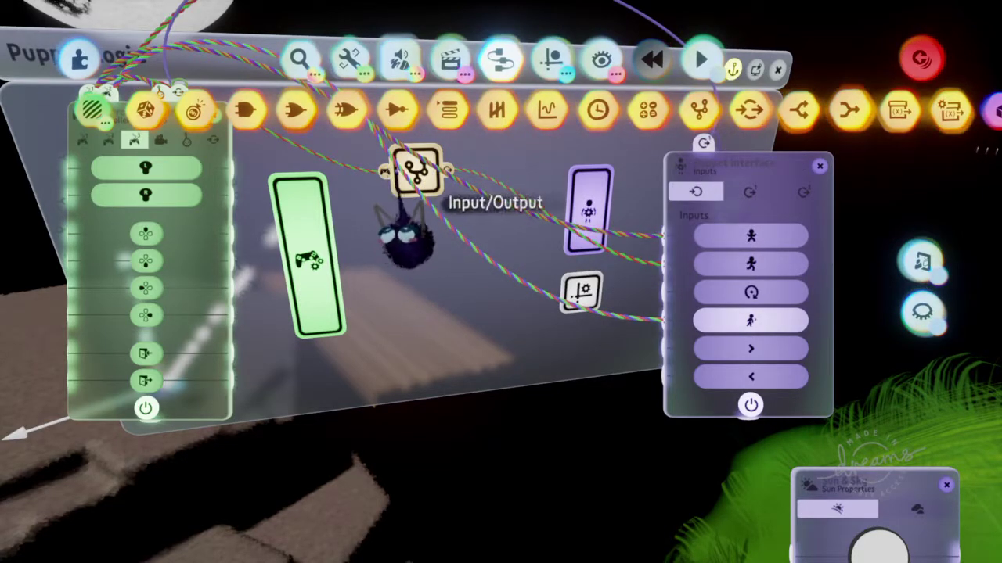
# Switch the gadget list to the sensors and read through every page of the Value Slider guide.
pyautogui.moveTo(423, 242); pyautogui.dragTo(465, 250)
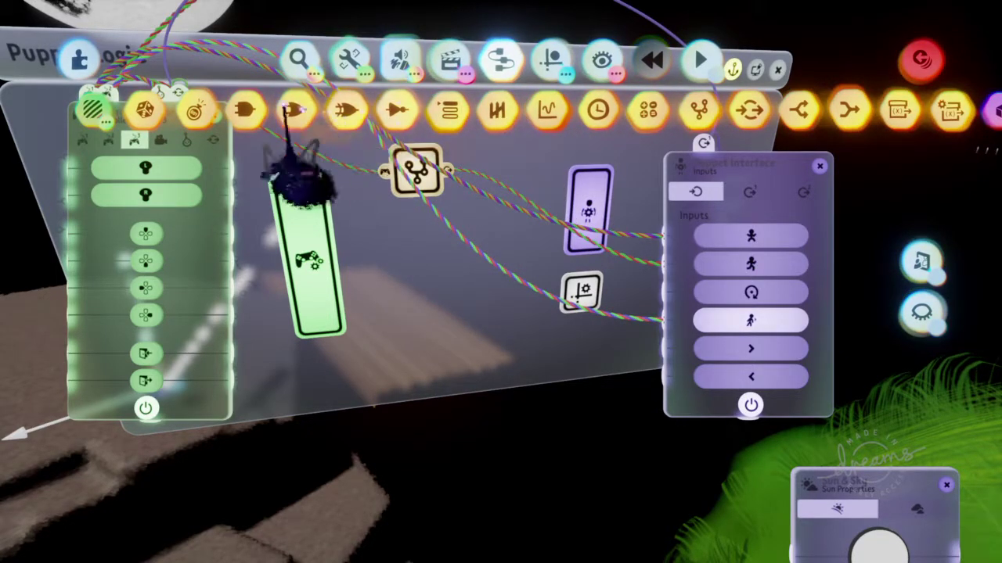
pyautogui.hscroll(-3, 500, 110)
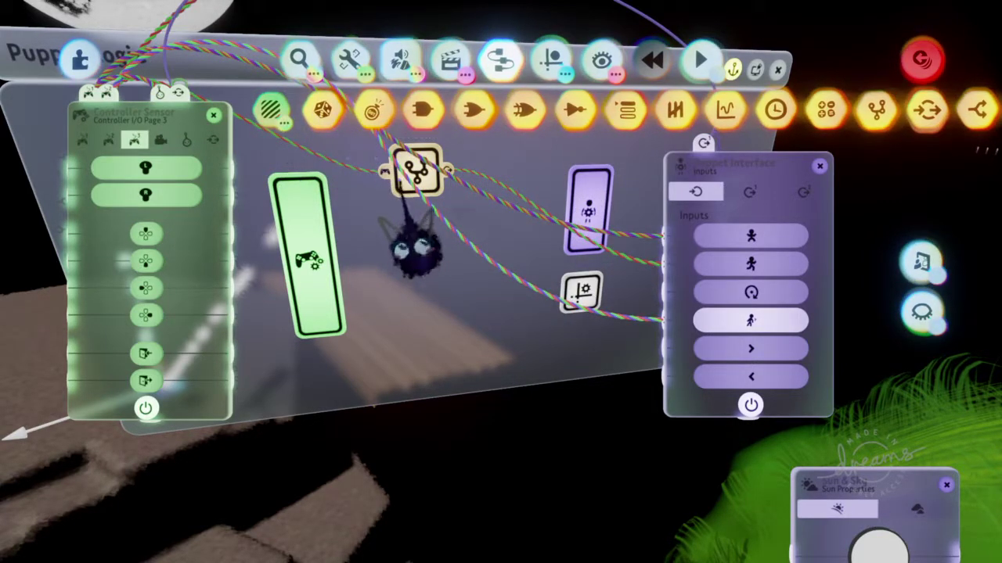
pyautogui.click(266, 110)
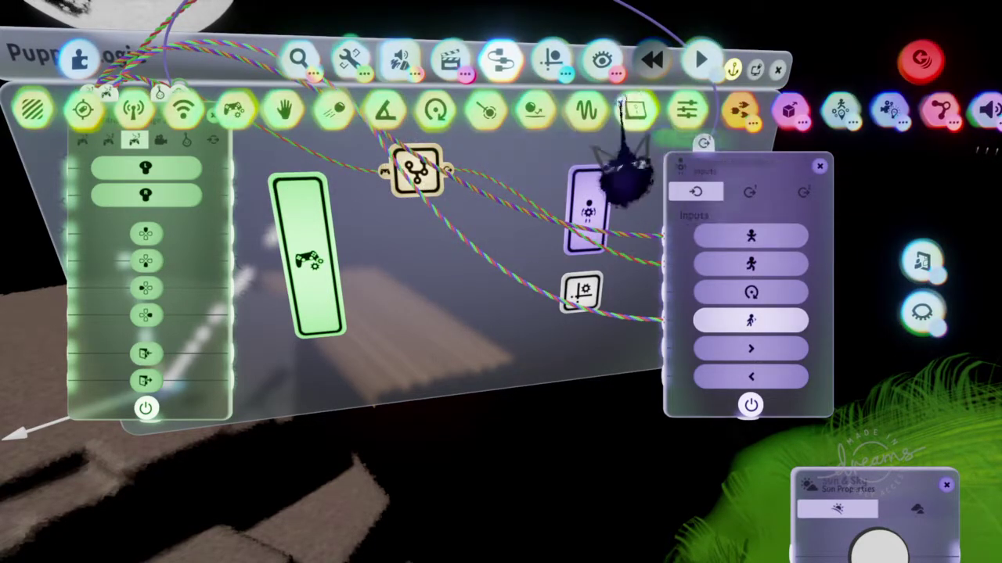
pyautogui.click(689, 118)
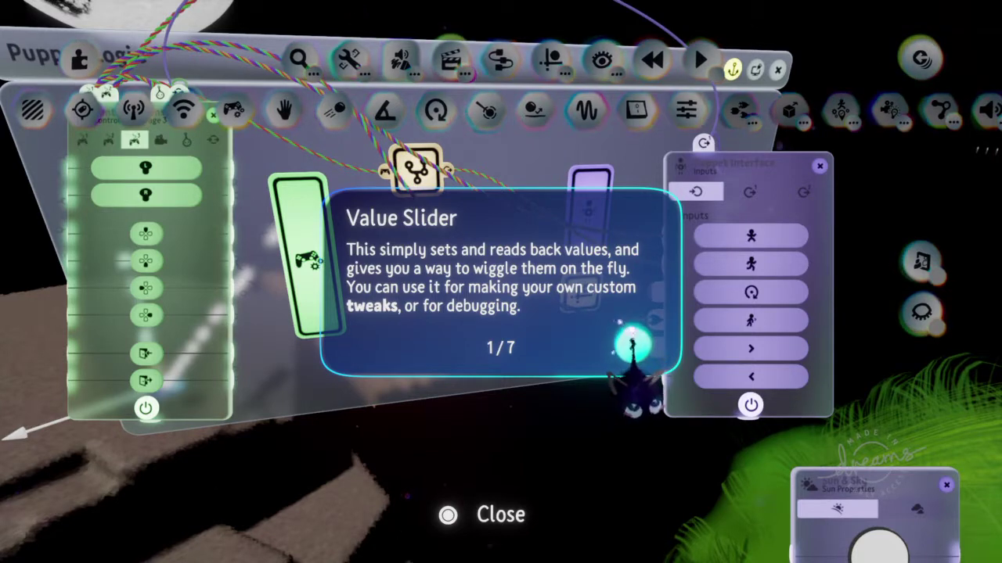
pyautogui.click(632, 344)
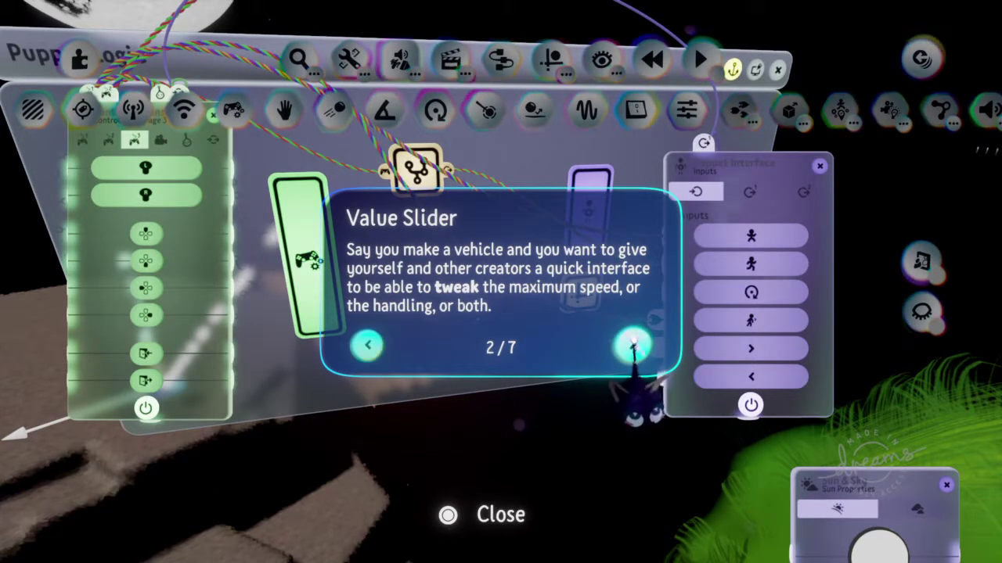
pyautogui.click(633, 344)
pyautogui.click(632, 344)
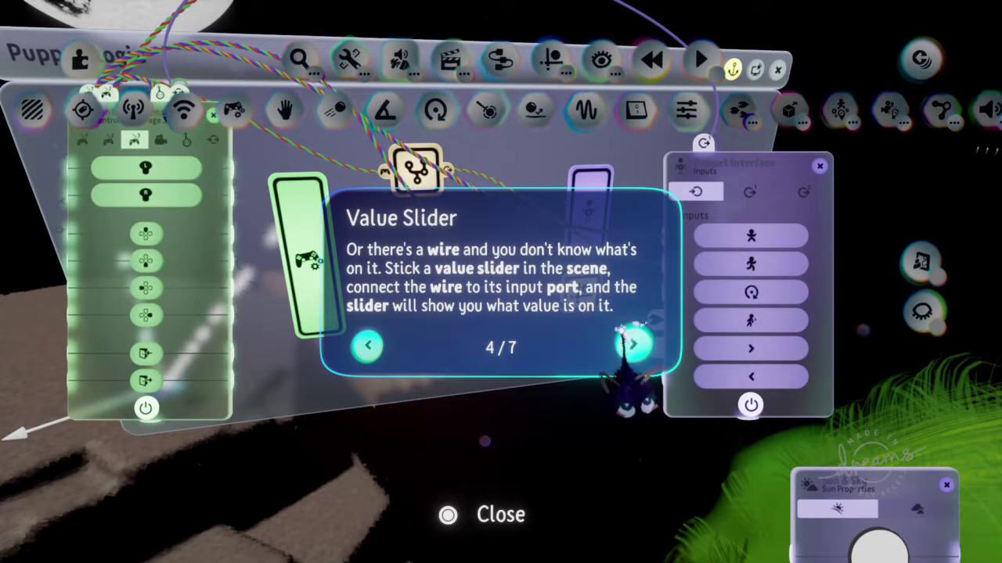
pyautogui.click(633, 344)
pyautogui.click(632, 344)
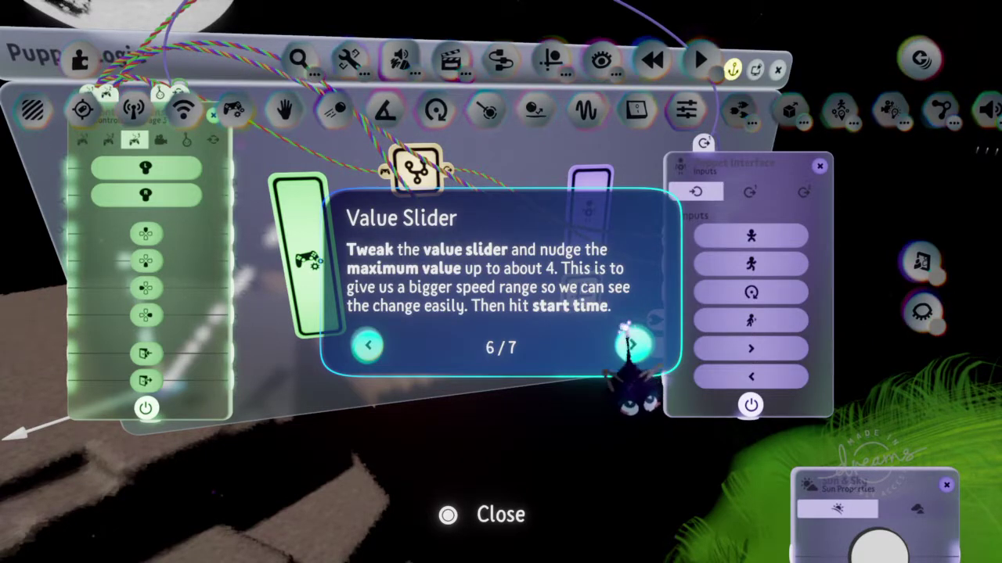
pyautogui.click(632, 344)
pyautogui.click(632, 345)
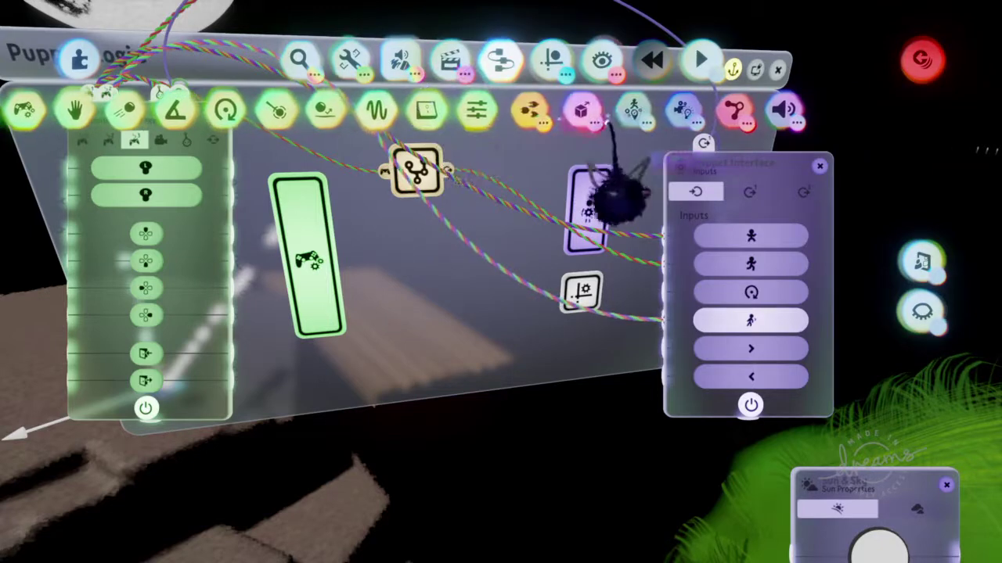
# Look through the logic gadgets again, close the gadget list and examine the Puppet Interface's inputs.
pyautogui.click(533, 111)
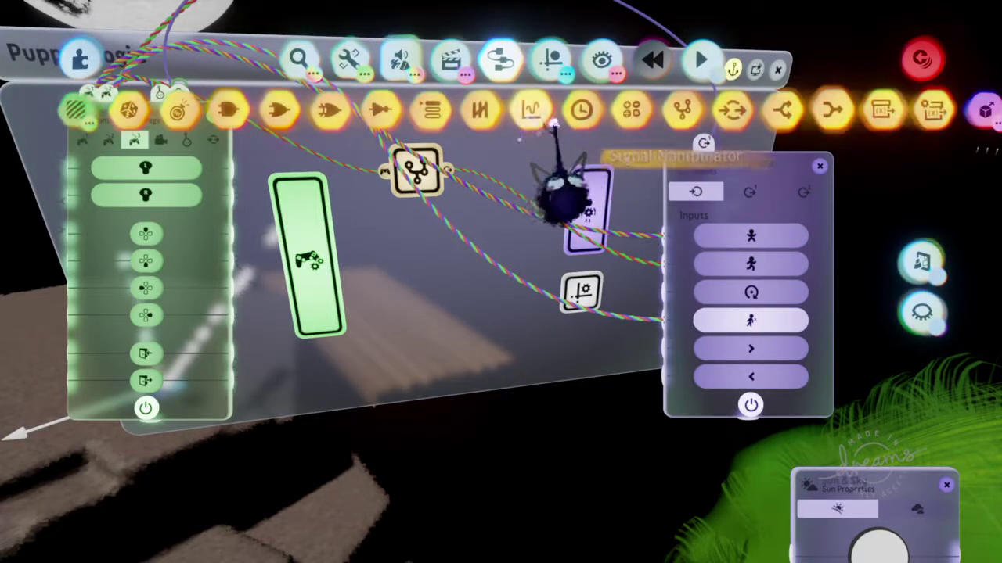
pyautogui.moveTo(552, 120); pyautogui.dragTo(403, 119)
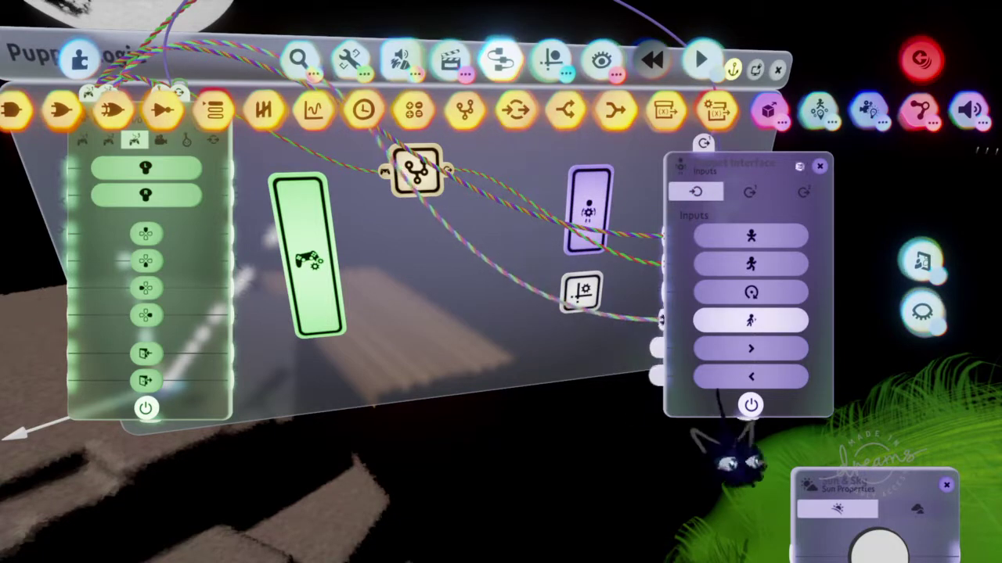
pyautogui.click(754, 406)
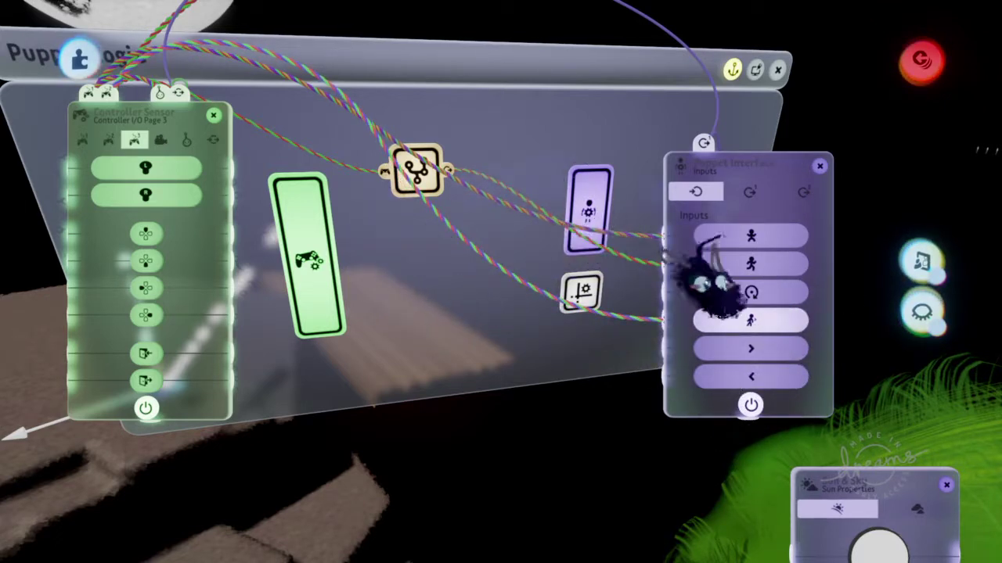
pyautogui.click(787, 321)
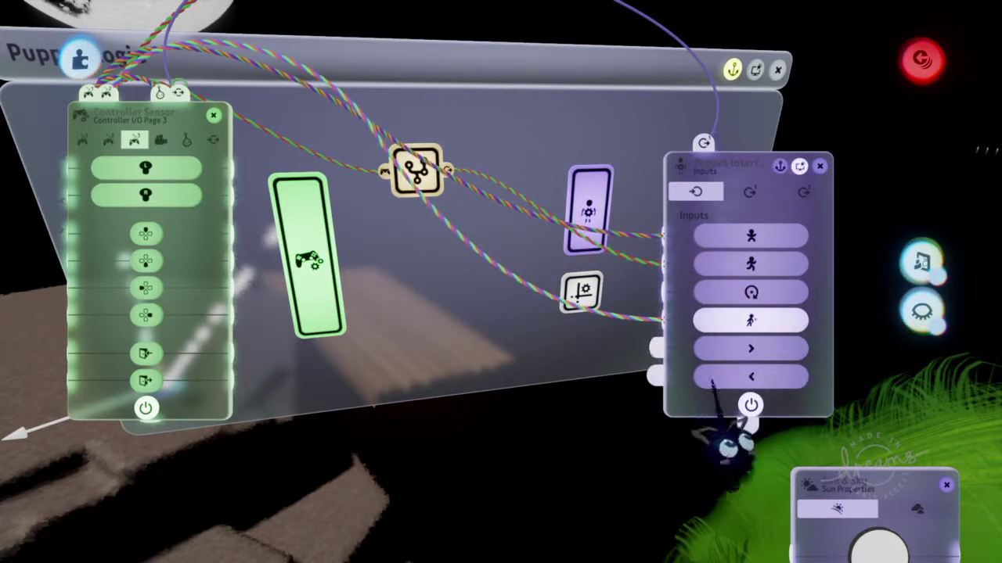